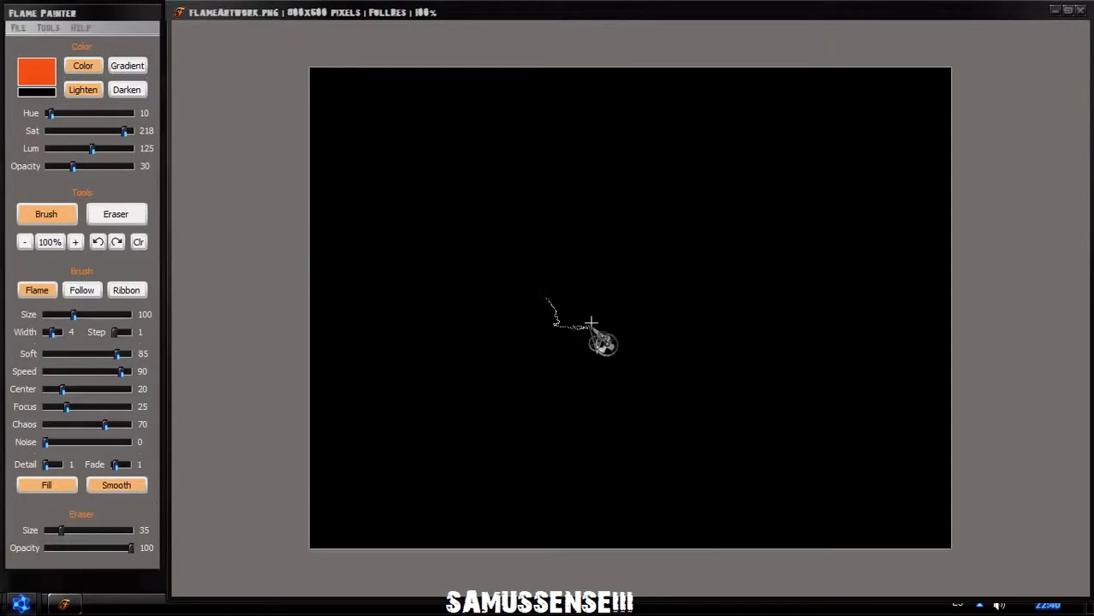
Paint a test orange flame swirl in the canvas centre, then clear it back to black.
{"action": "mouse_move", "coordinate": [590, 324]}
{"action": "left_mouse_down"}
{"action": "mouse_move", "coordinate": [738, 240]}
{"action": "mouse_move", "coordinate": [691, 224]}
{"action": "mouse_move", "coordinate": [693, 259]}
{"action": "mouse_move", "coordinate": [623, 260]}
{"action": "left_mouse_up"}
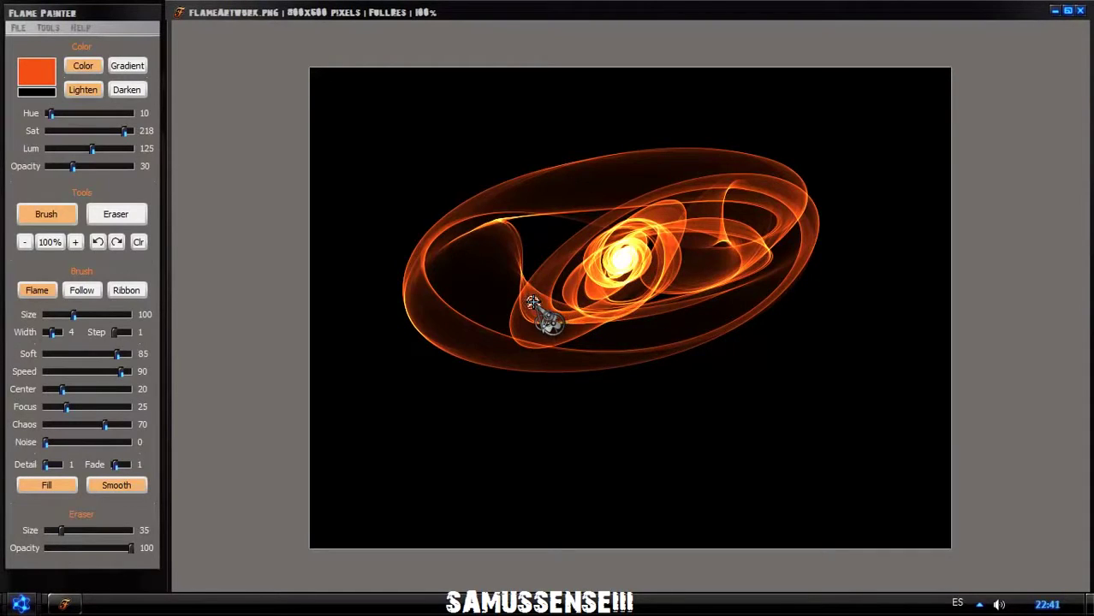
{"action": "key", "text": "Delete"}
{"action": "left_click", "coordinate": [17, 27]}
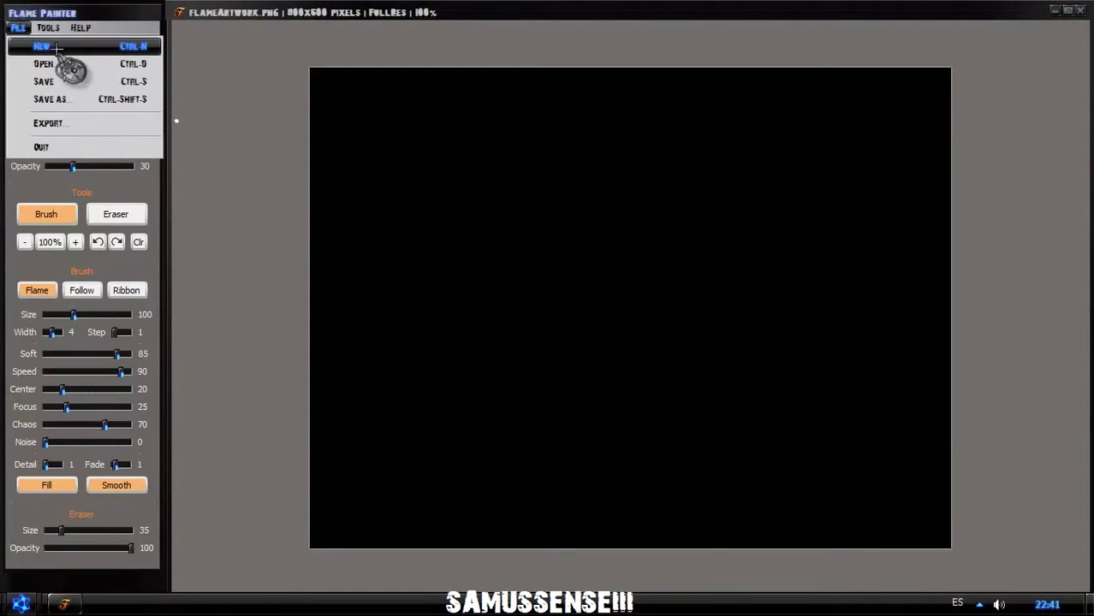
Create a new 1364 × 768 black canvas, discarding the old artwork without saving.
{"action": "left_click", "coordinate": [83, 47]}
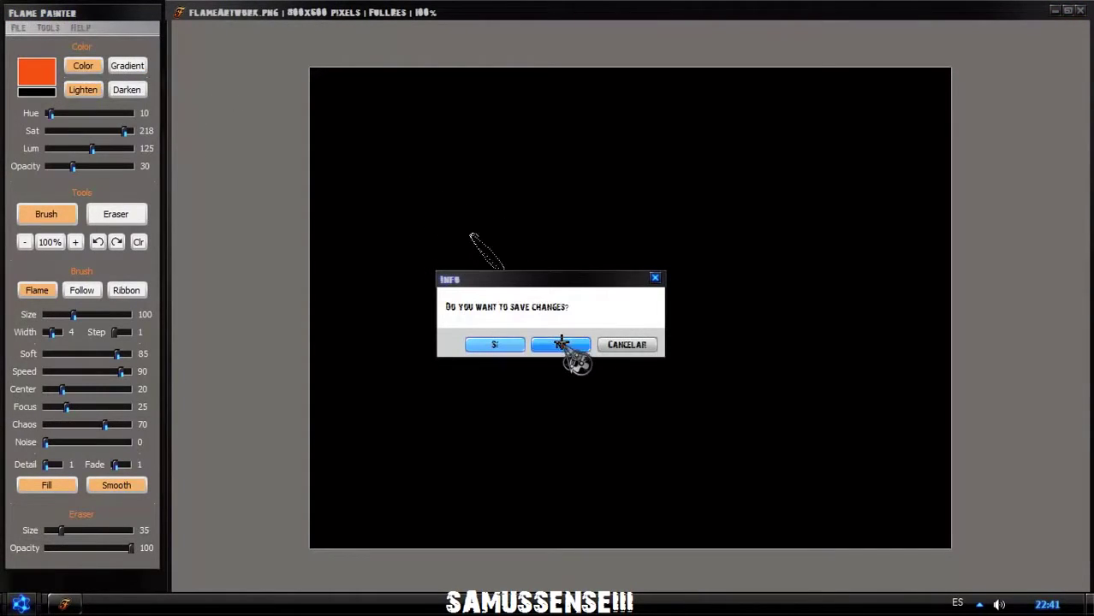
{"action": "left_click", "coordinate": [564, 345]}
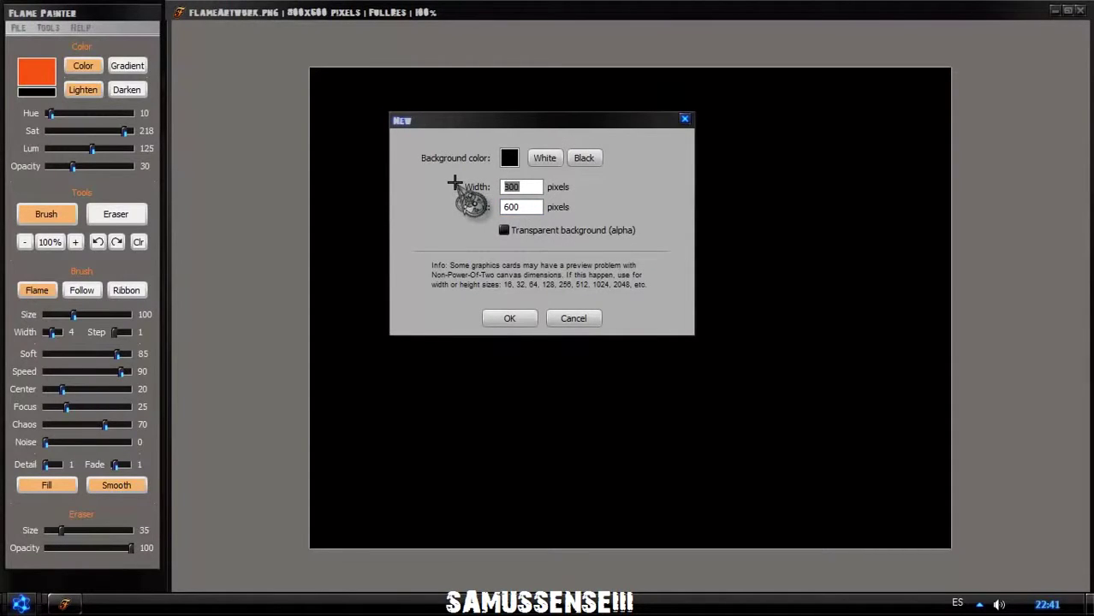
{"action": "type", "text": "1364"}
{"action": "key", "text": "Tab"}
{"action": "type", "text": "768"}
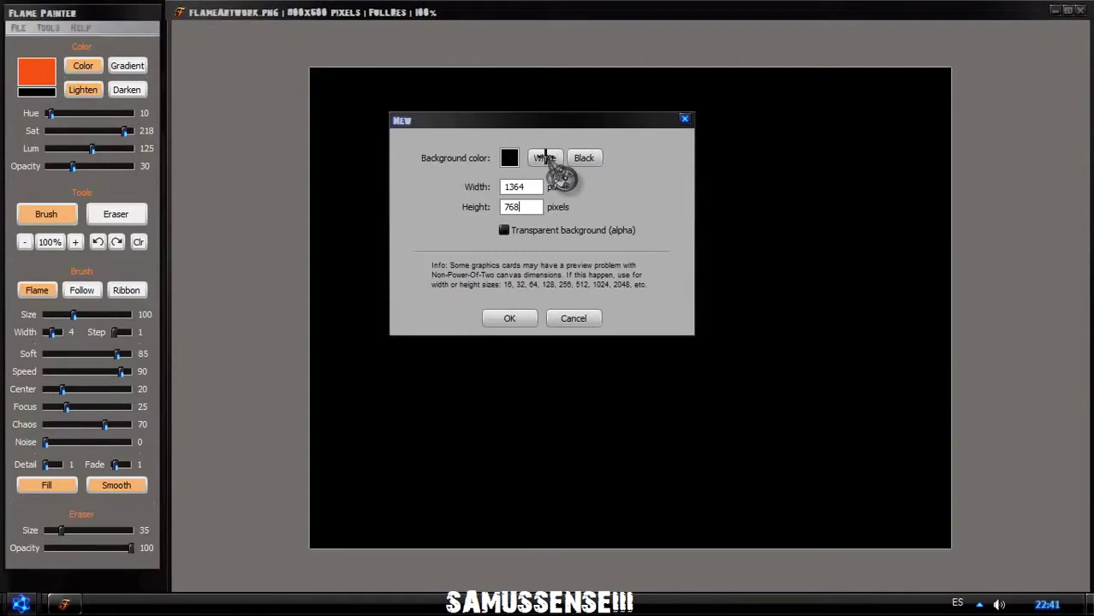
{"action": "left_click", "coordinate": [545, 158]}
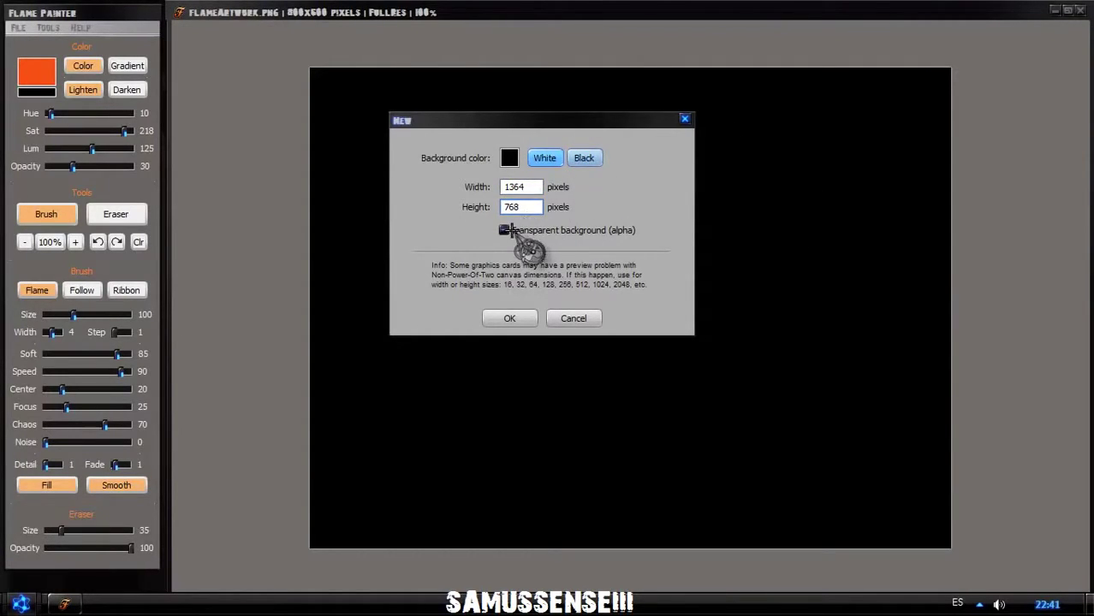
{"action": "left_click", "coordinate": [504, 230]}
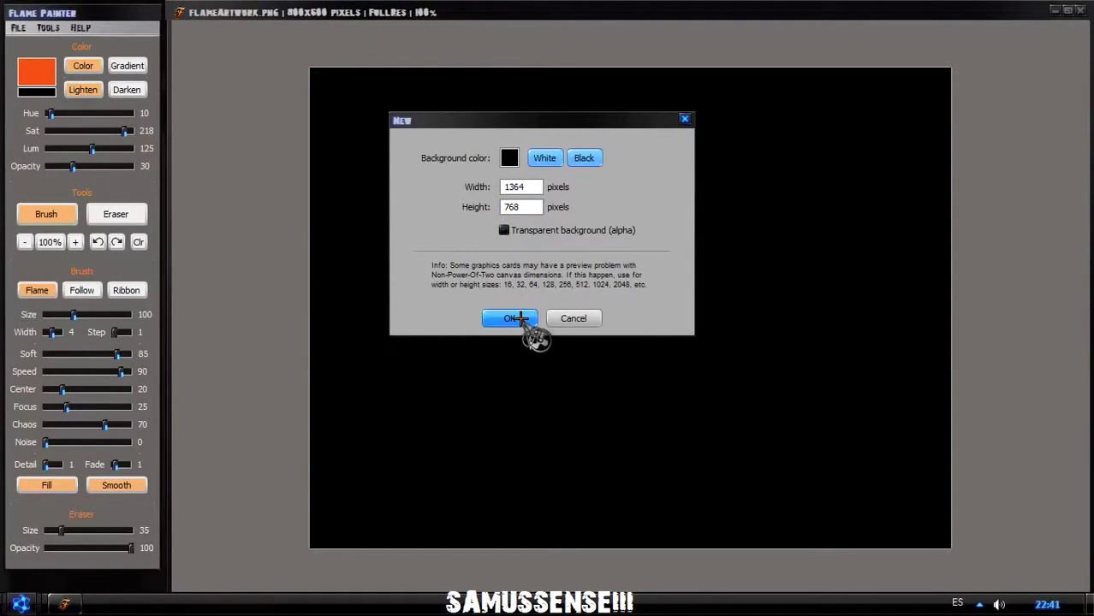
{"action": "left_click", "coordinate": [516, 318]}
Zoom the view out to 70% and sketch a short test stroke.
{"action": "left_click", "coordinate": [48, 28]}
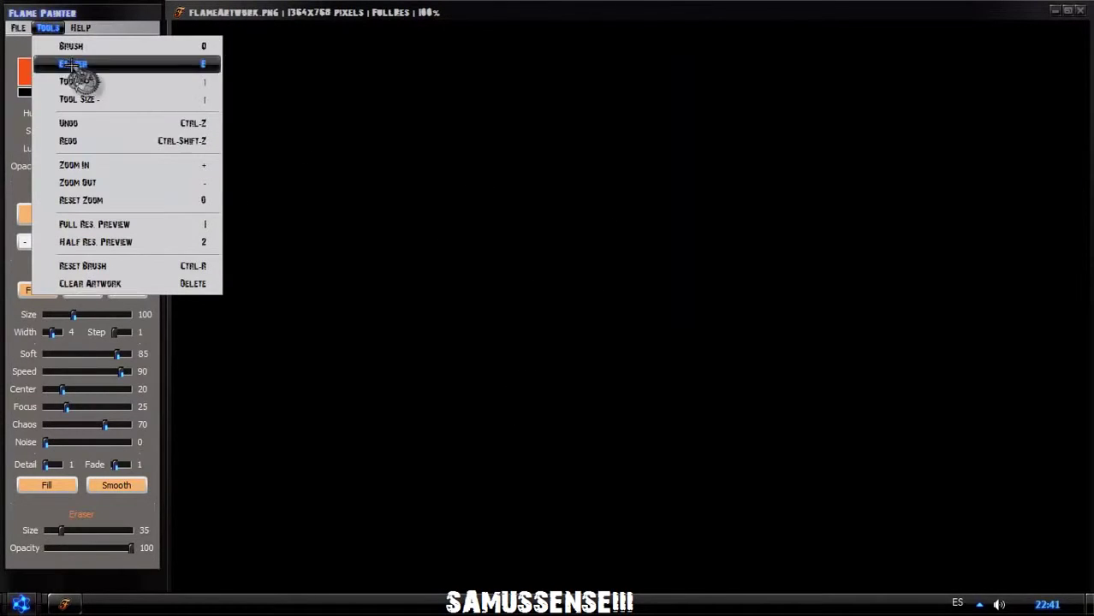
{"action": "left_click", "coordinate": [205, 183]}
{"action": "left_click_drag", "start_coordinate": [289, 147], "coordinate": [436, 232]}
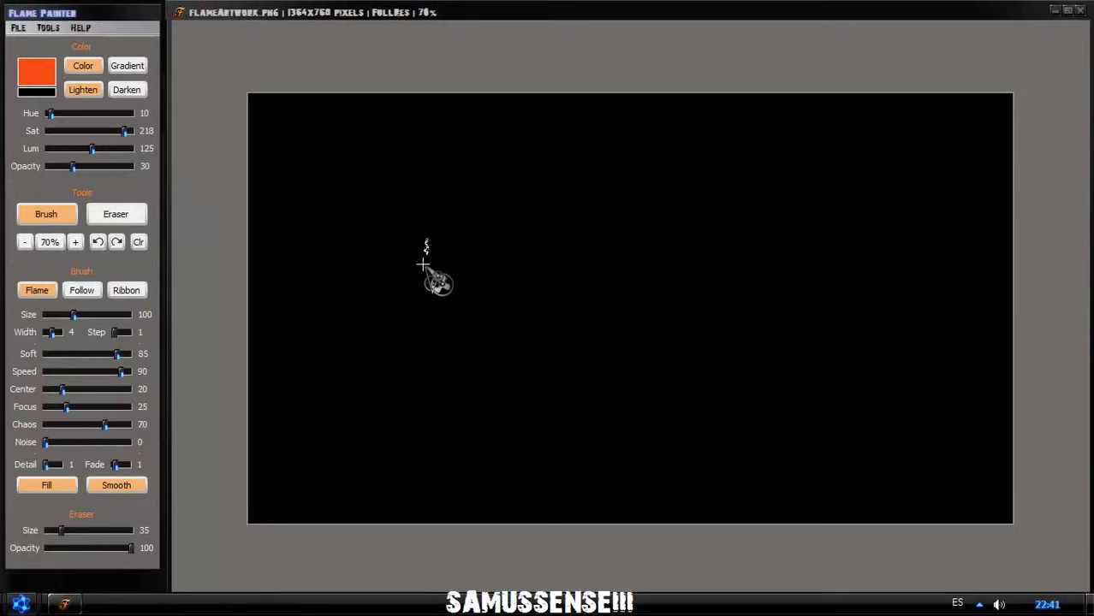
Paint yellow-green test flame loops, clear them, and switch the brush colouring to Gradient.
{"action": "left_click", "coordinate": [37, 75]}
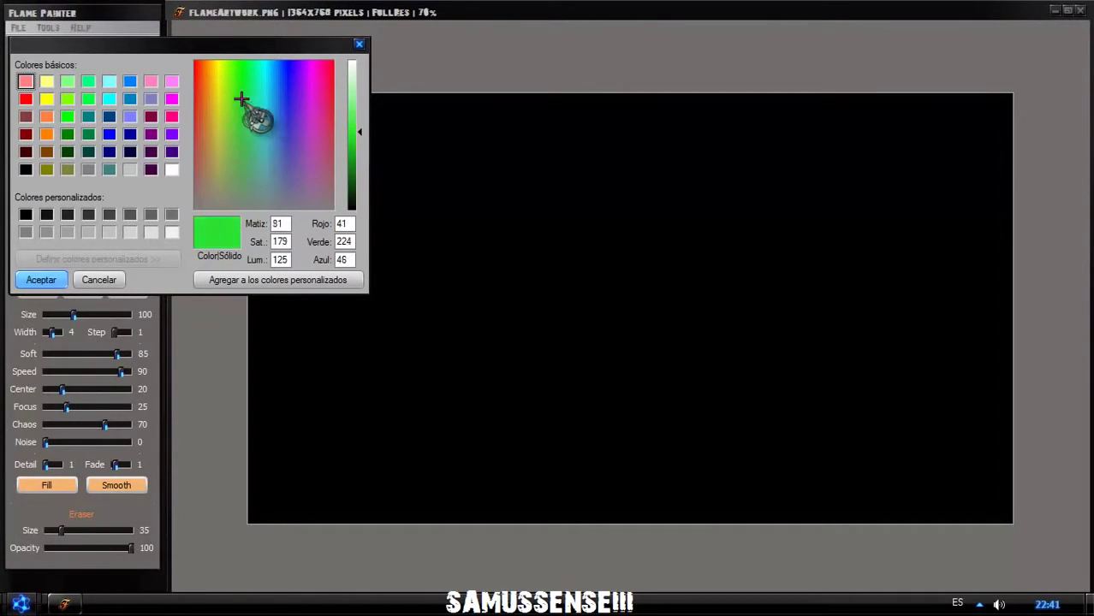
{"action": "left_click_drag", "start_coordinate": [242, 132], "coordinate": [217, 116]}
{"action": "left_click", "coordinate": [40, 280]}
{"action": "mouse_move", "coordinate": [659, 222]}
{"action": "left_mouse_down"}
{"action": "mouse_move", "coordinate": [711, 286]}
{"action": "mouse_move", "coordinate": [425, 298]}
{"action": "mouse_move", "coordinate": [586, 294]}
{"action": "mouse_move", "coordinate": [608, 277]}
{"action": "mouse_move", "coordinate": [621, 430]}
{"action": "mouse_move", "coordinate": [598, 306]}
{"action": "left_mouse_up"}
{"action": "key", "text": "Delete"}
{"action": "key", "text": "Delete"}
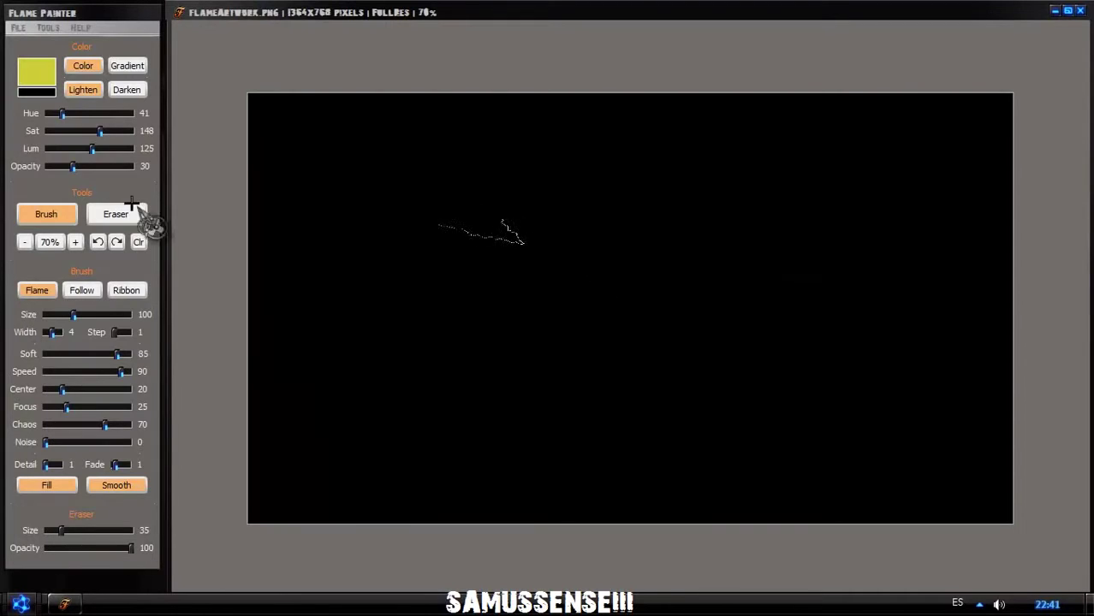
{"action": "left_click", "coordinate": [120, 66]}
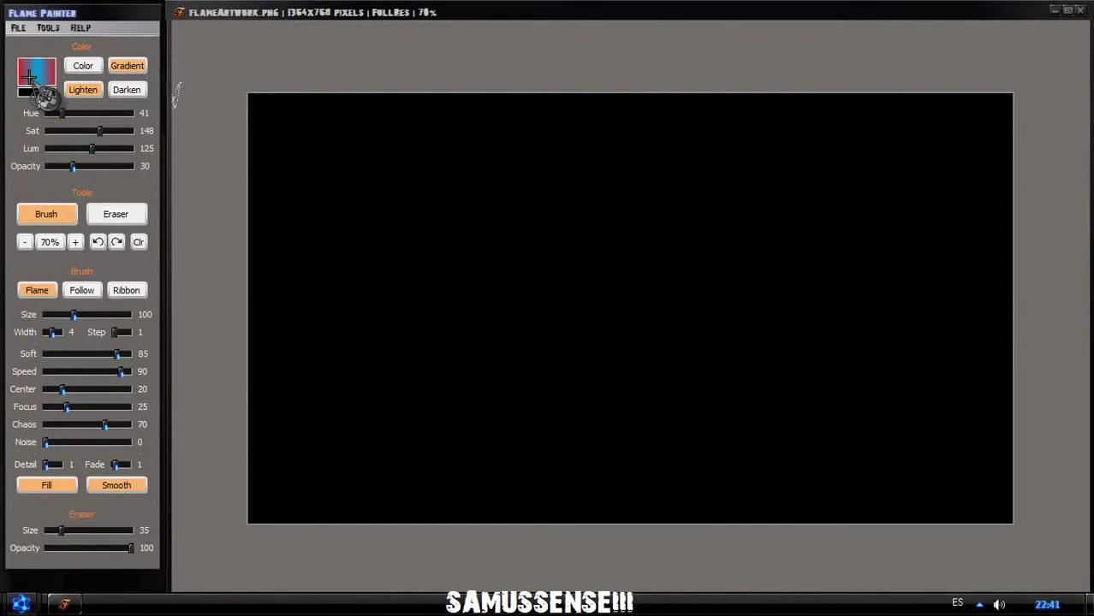
Add orange, yellow, blue and purple gradient stops and recolour the magenta stop green.
{"action": "left_click", "coordinate": [37, 76]}
{"action": "left_click", "coordinate": [142, 175]}
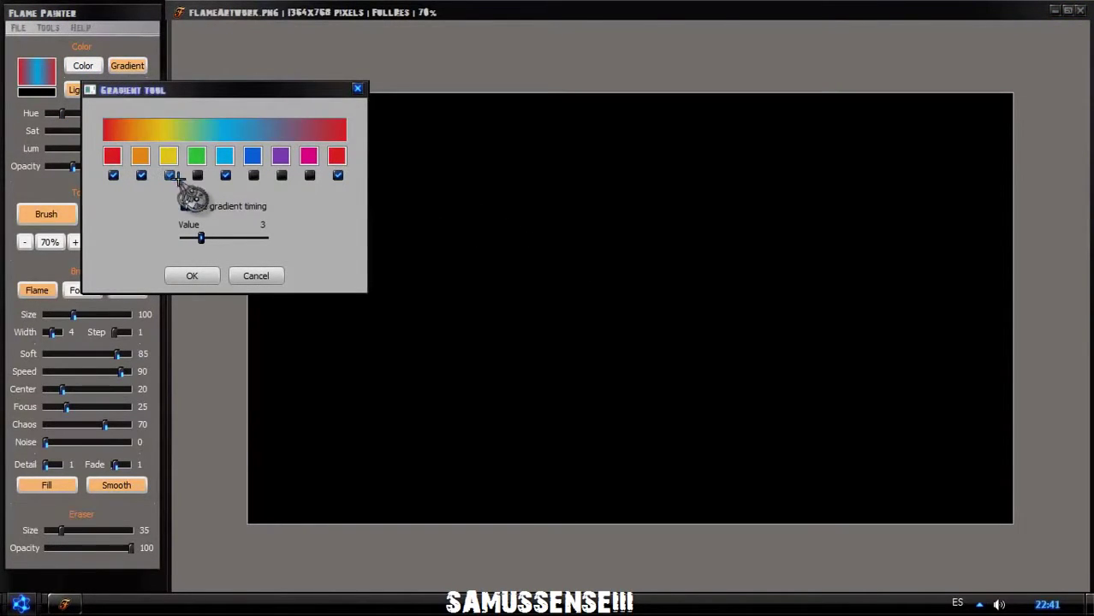
{"action": "left_click", "coordinate": [254, 176]}
{"action": "left_click", "coordinate": [282, 176]}
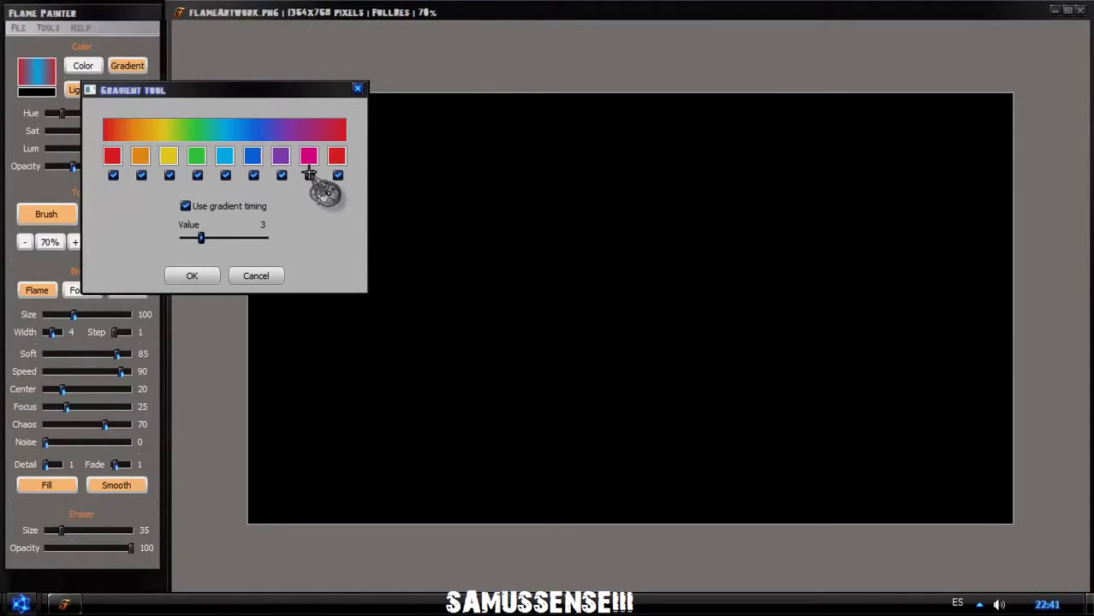
{"action": "left_click", "coordinate": [309, 159]}
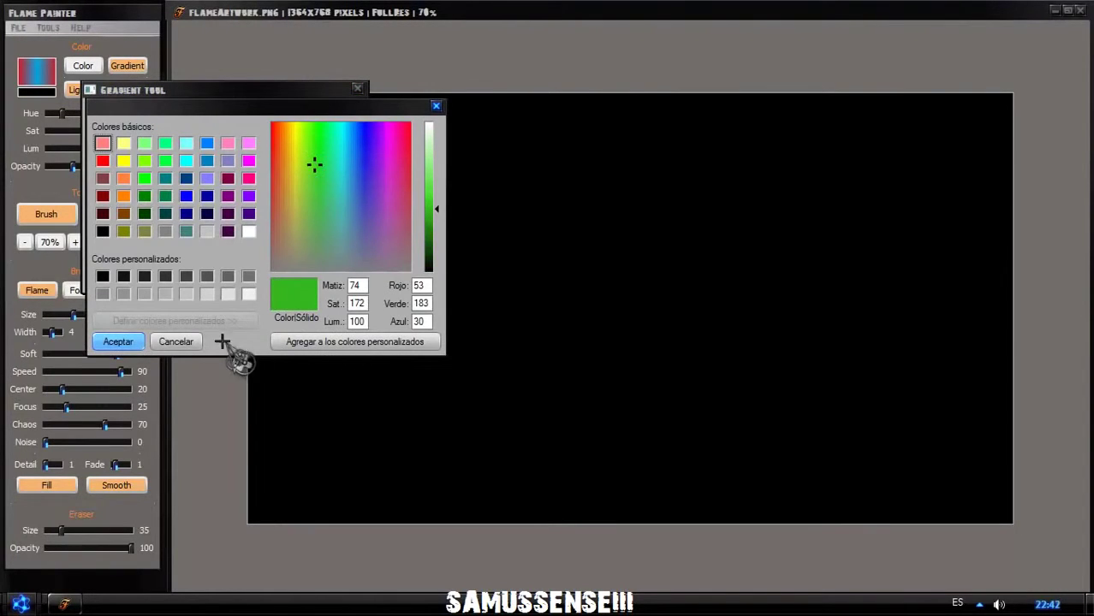
{"action": "left_click", "coordinate": [120, 341]}
Recolour the green gradient stop dark blue, set gradient timing to 10, and apply.
{"action": "left_click", "coordinate": [170, 174]}
{"action": "left_click", "coordinate": [197, 156]}
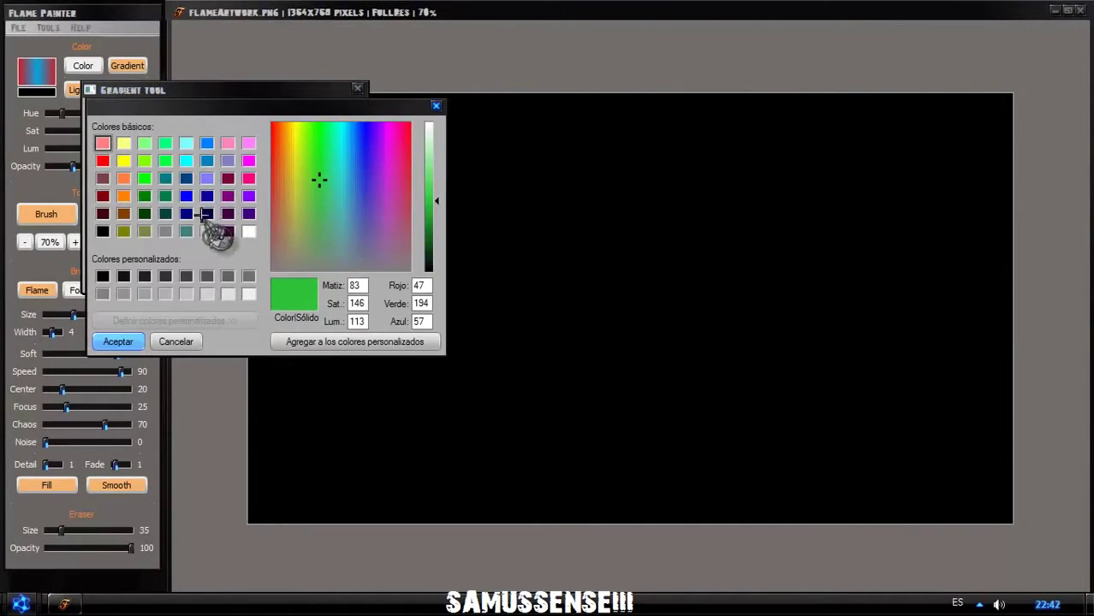
{"action": "left_click", "coordinate": [214, 210]}
{"action": "left_click", "coordinate": [122, 342]}
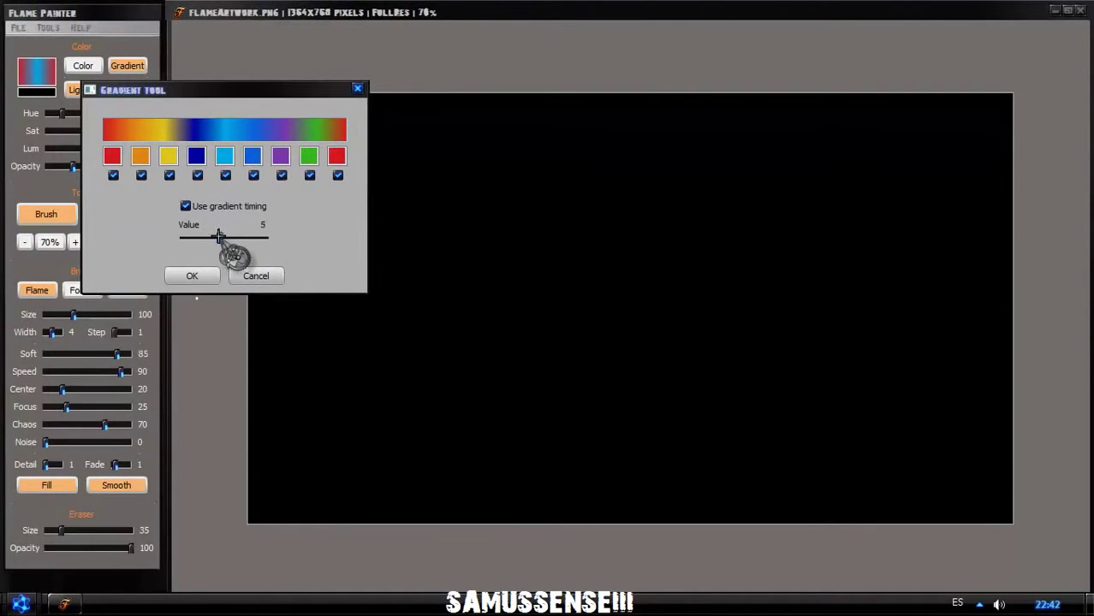
{"action": "mouse_move", "coordinate": [218, 237]}
{"action": "left_mouse_down"}
{"action": "mouse_move", "coordinate": [264, 237]}
{"action": "mouse_move", "coordinate": [182, 239]}
{"action": "mouse_move", "coordinate": [237, 239]}
{"action": "left_mouse_up"}
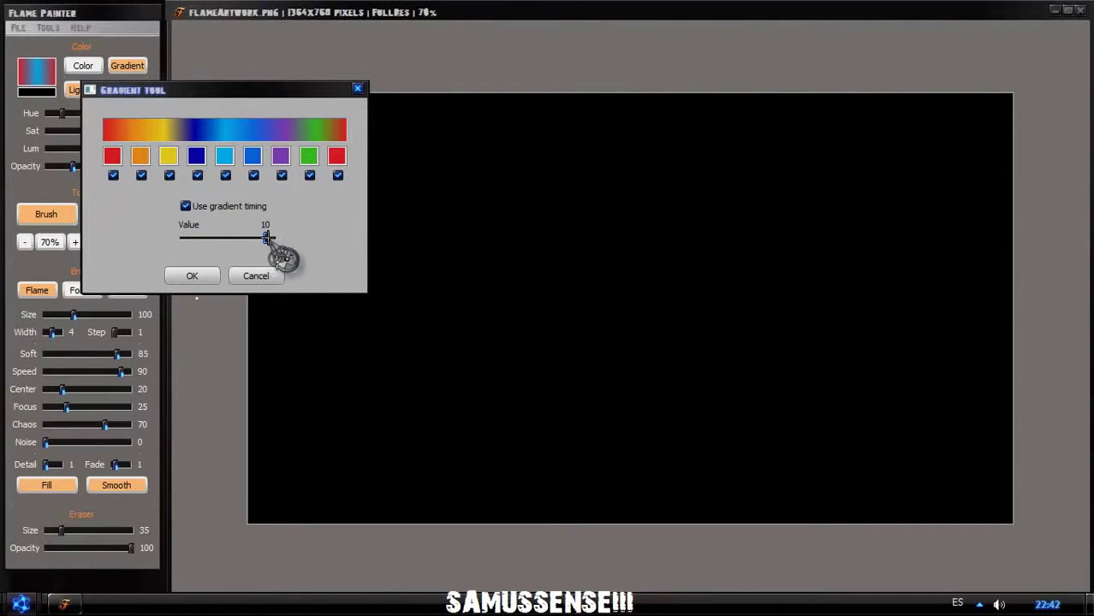
{"action": "left_click", "coordinate": [199, 276]}
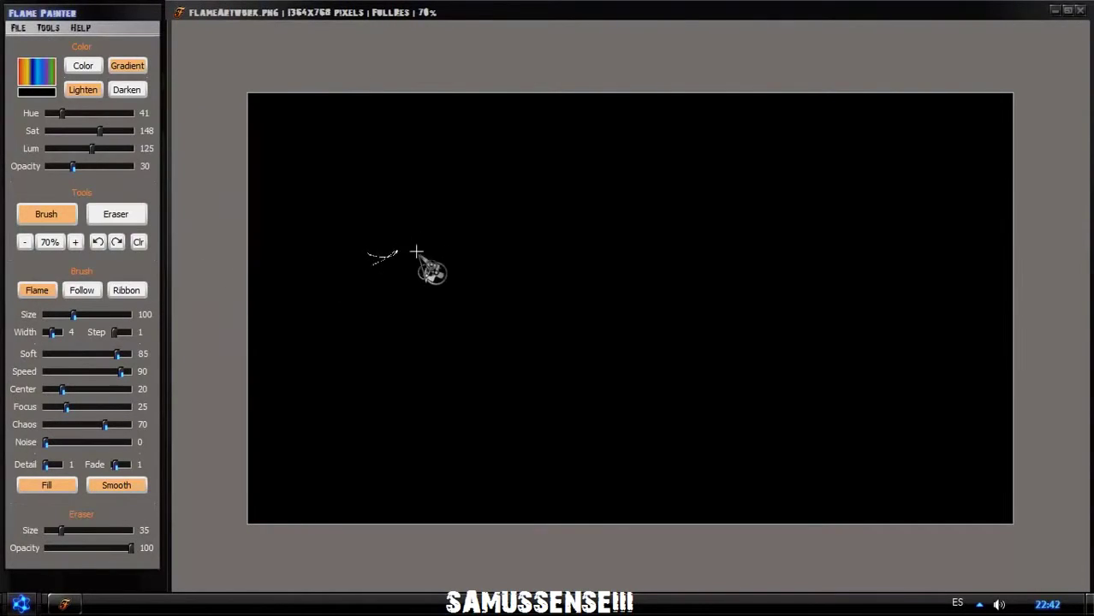
Paint four rainbow gradient flame strokes across the canvas, then undo them all.
{"action": "mouse_move", "coordinate": [829, 201]}
{"action": "left_mouse_down"}
{"action": "mouse_move", "coordinate": [640, 294]}
{"action": "mouse_move", "coordinate": [459, 309]}
{"action": "mouse_move", "coordinate": [434, 233]}
{"action": "mouse_move", "coordinate": [753, 244]}
{"action": "mouse_move", "coordinate": [562, 261]}
{"action": "mouse_move", "coordinate": [655, 264]}
{"action": "mouse_move", "coordinate": [613, 246]}
{"action": "left_mouse_up"}
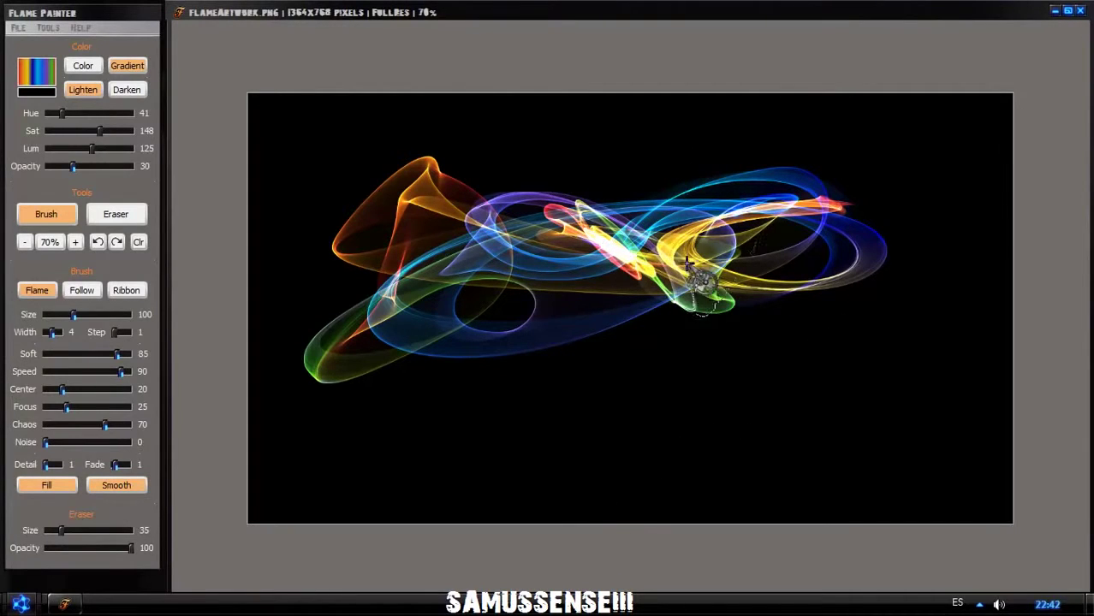
{"action": "mouse_move", "coordinate": [622, 289]}
{"action": "left_mouse_down"}
{"action": "mouse_move", "coordinate": [732, 349]}
{"action": "mouse_move", "coordinate": [874, 330]}
{"action": "mouse_move", "coordinate": [916, 232]}
{"action": "mouse_move", "coordinate": [887, 195]}
{"action": "left_mouse_up"}
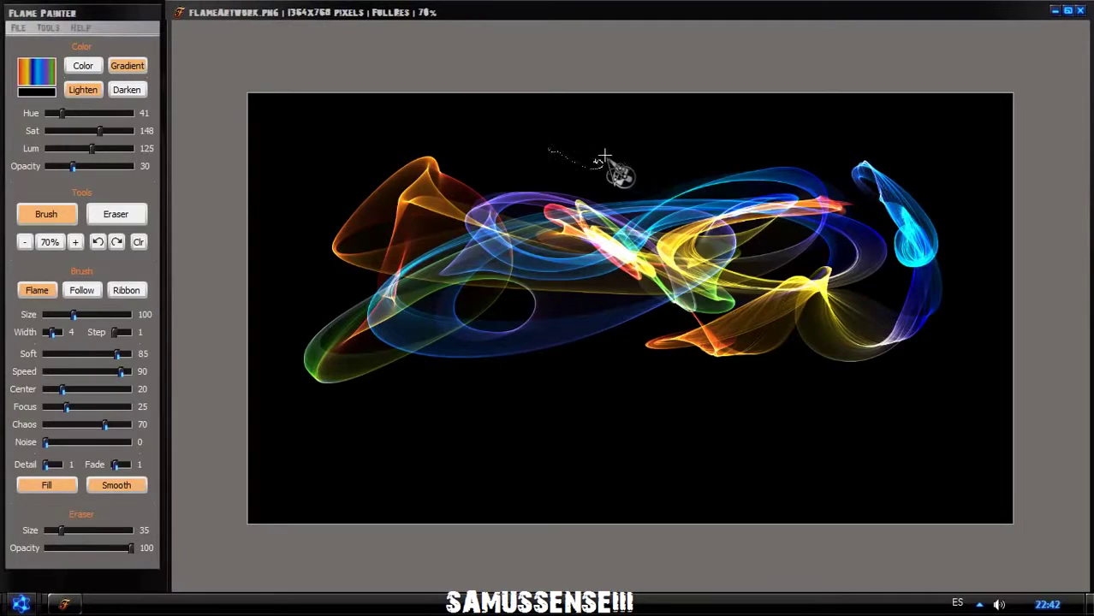
{"action": "left_click_drag", "start_coordinate": [605, 157], "coordinate": [542, 142]}
{"action": "left_click_drag", "start_coordinate": [426, 145], "coordinate": [289, 201]}
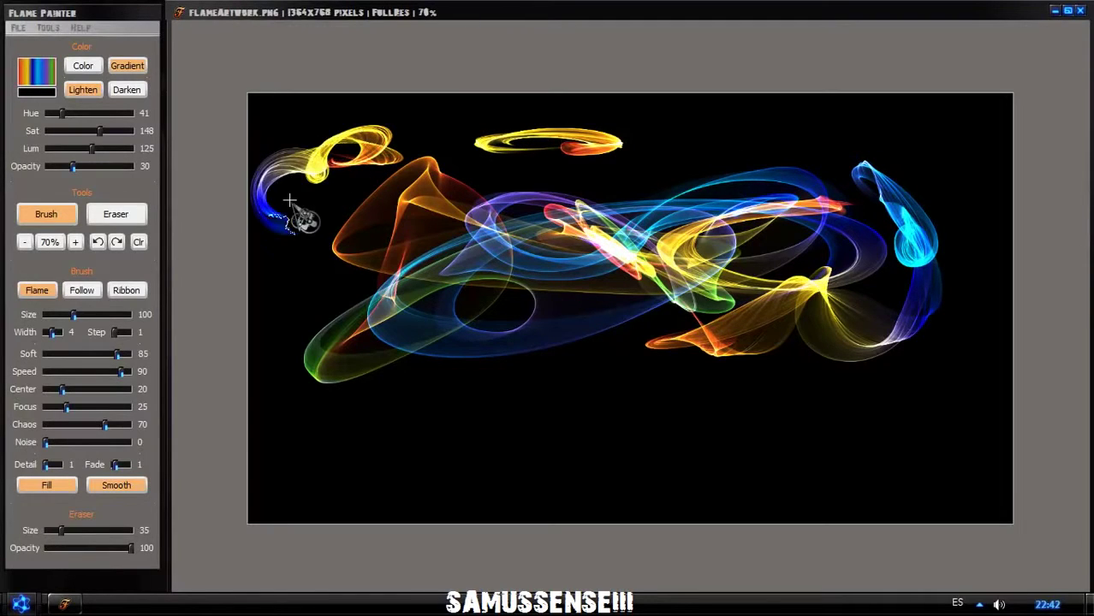
{"action": "key", "text": "ctrl+z"}
{"action": "key", "text": "ctrl+z"}
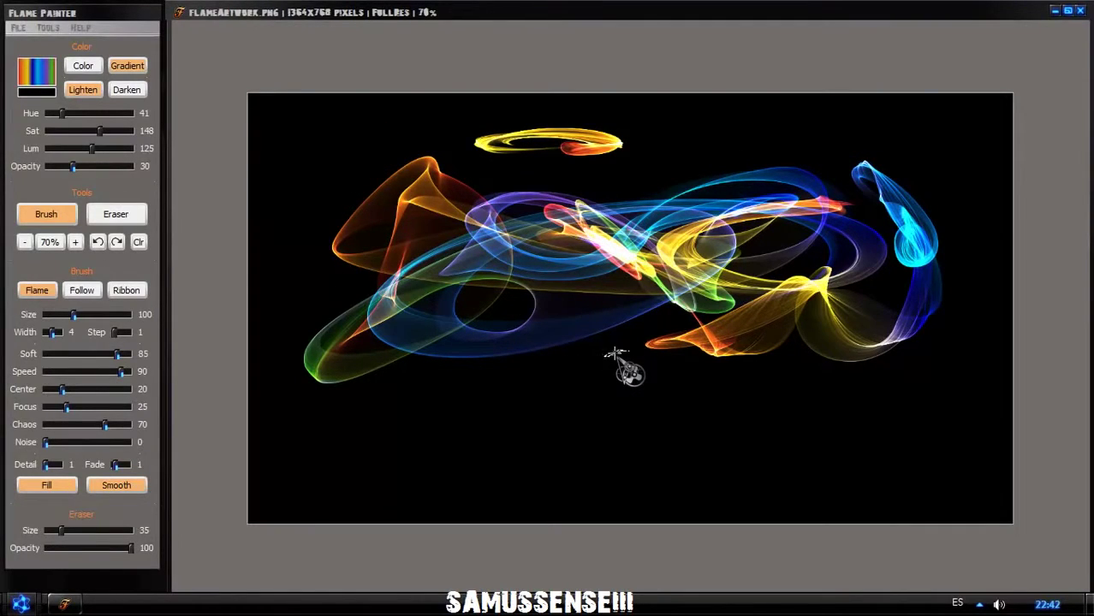
{"action": "key", "text": "ctrl+z"}
{"action": "key", "text": "ctrl+z"}
{"action": "key", "text": "ctrl+z"}
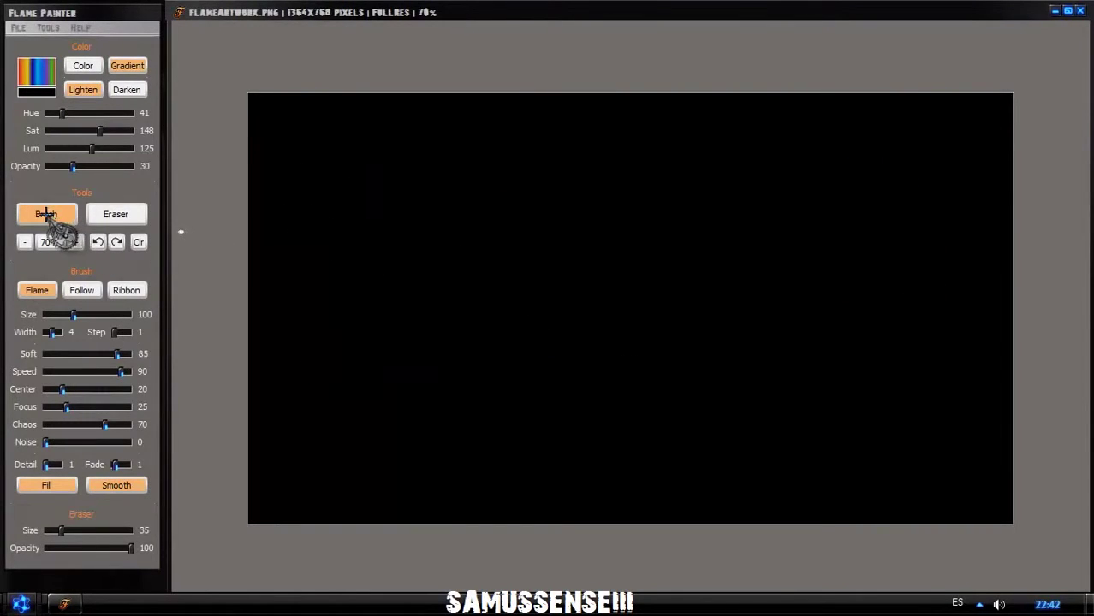
Paint a looping flame, rub it out with the eraser enlarged to 200, then return to Brush.
{"action": "left_click_drag", "start_coordinate": [486, 230], "coordinate": [489, 237]}
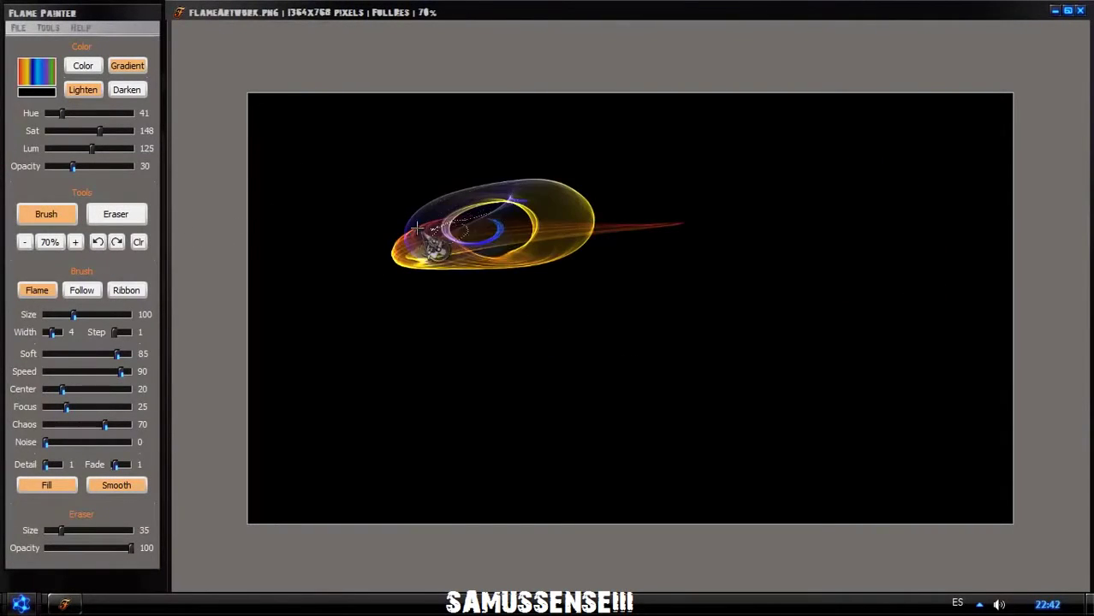
{"action": "left_click", "coordinate": [118, 215]}
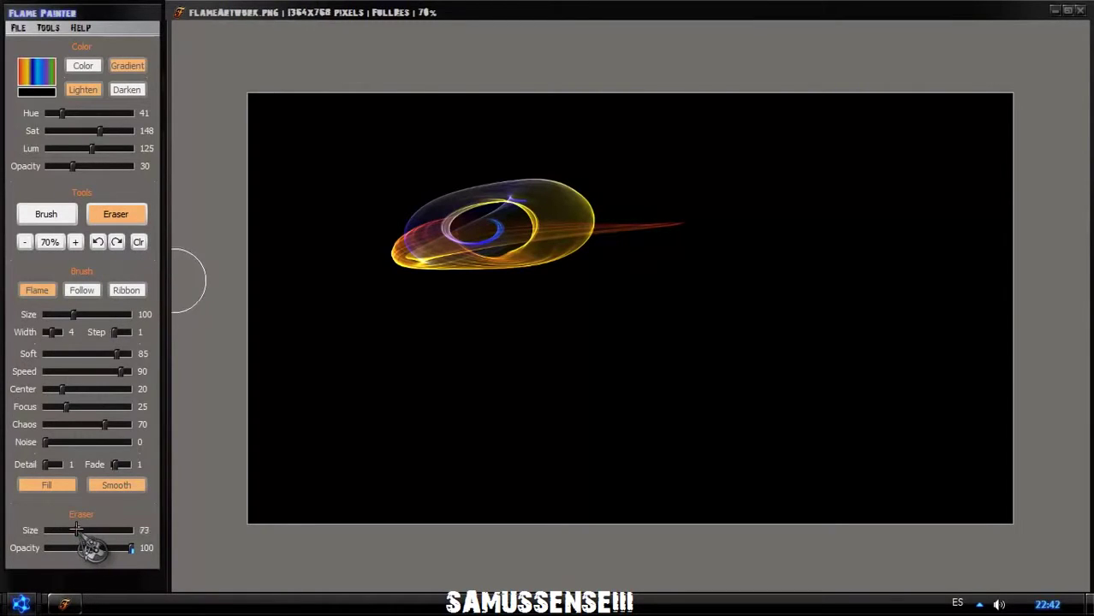
{"action": "left_click_drag", "start_coordinate": [77, 531], "coordinate": [84, 530]}
{"action": "mouse_move", "coordinate": [378, 280]}
{"action": "left_mouse_down"}
{"action": "mouse_move", "coordinate": [440, 237]}
{"action": "mouse_move", "coordinate": [546, 222]}
{"action": "mouse_move", "coordinate": [542, 237]}
{"action": "left_mouse_up"}
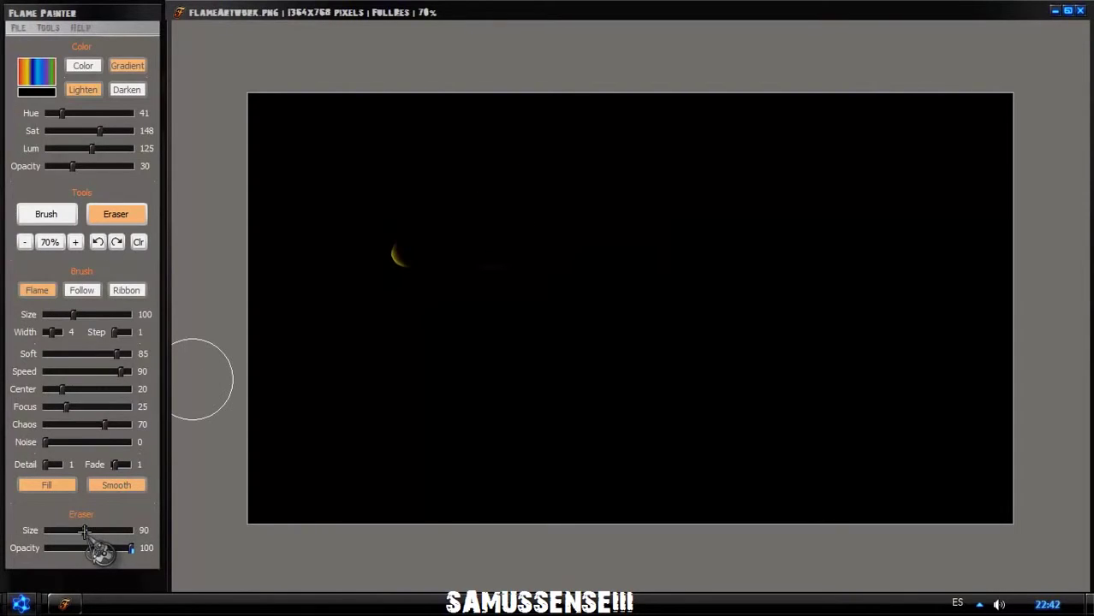
{"action": "left_click_drag", "start_coordinate": [85, 531], "coordinate": [131, 531]}
{"action": "left_click_drag", "start_coordinate": [449, 269], "coordinate": [445, 325]}
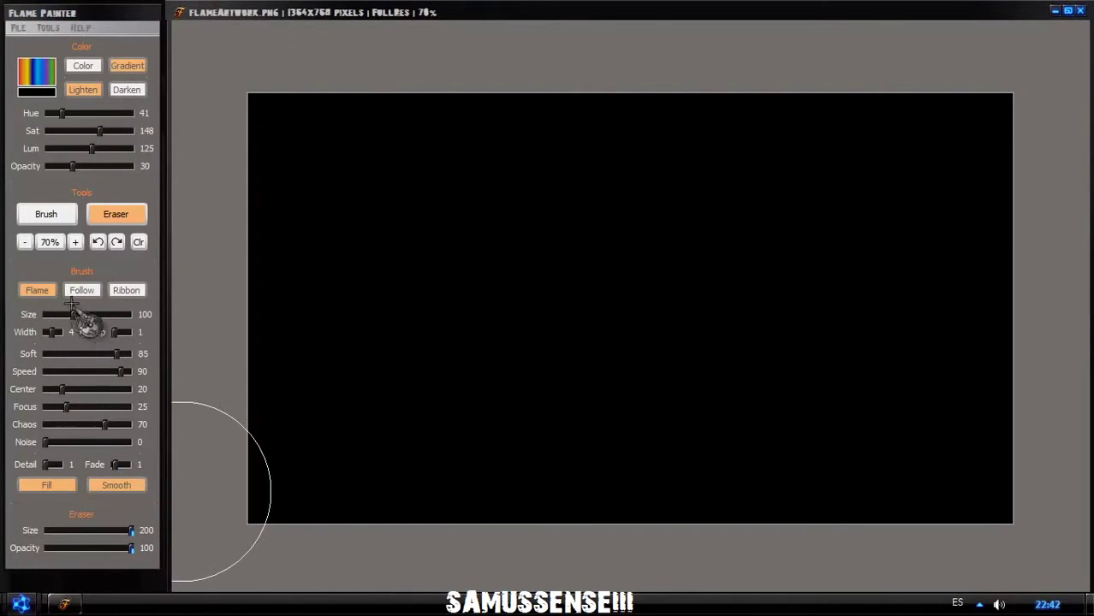
{"action": "left_click", "coordinate": [45, 215]}
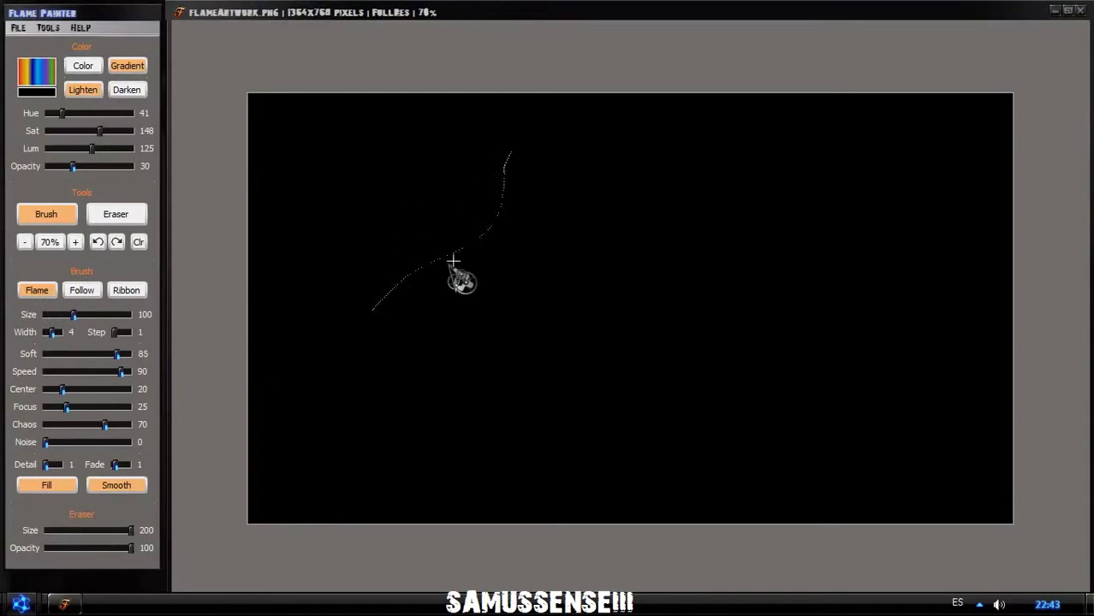
Paint elliptical flames and Follow-style blue-yellow swirls, then erase and undo back to black.
{"action": "mouse_move", "coordinate": [453, 260]}
{"action": "left_mouse_down"}
{"action": "mouse_move", "coordinate": [672, 261]}
{"action": "mouse_move", "coordinate": [622, 305]}
{"action": "mouse_move", "coordinate": [572, 288]}
{"action": "left_mouse_up"}
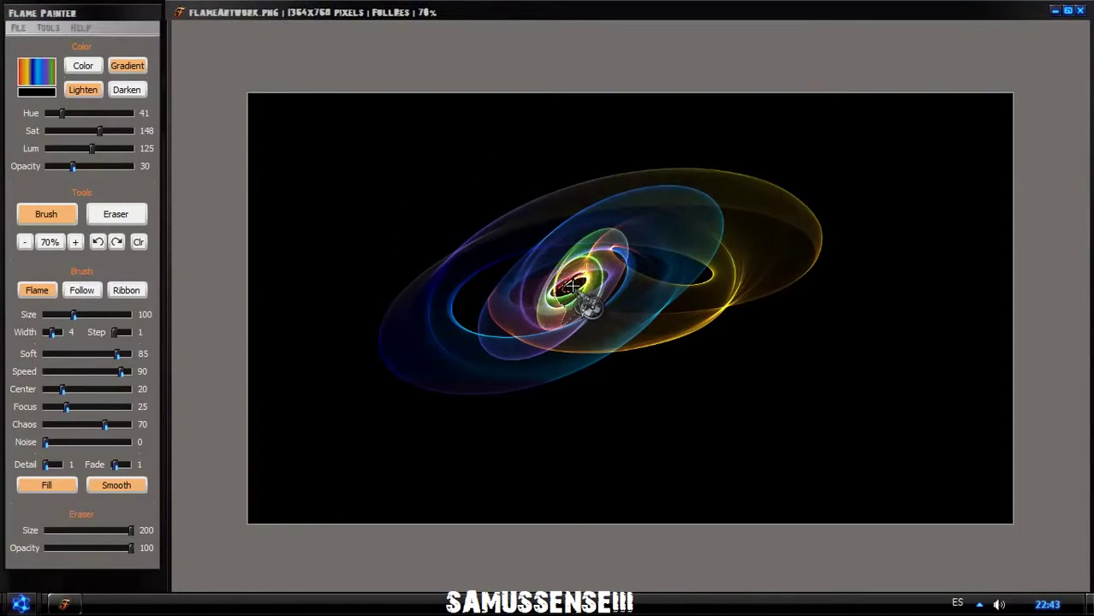
{"action": "left_click", "coordinate": [82, 290]}
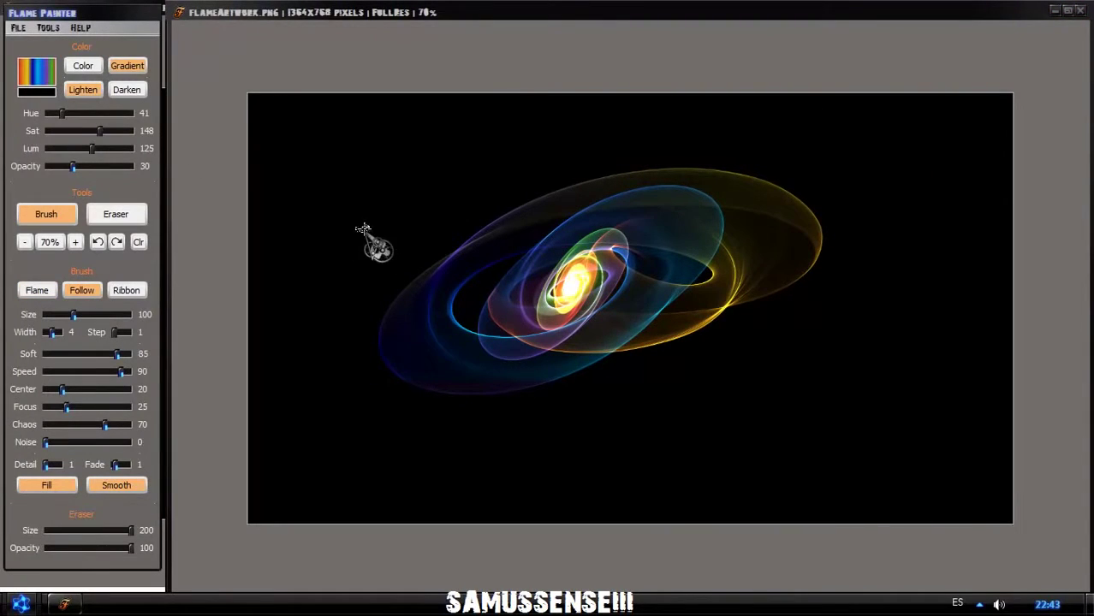
{"action": "mouse_move", "coordinate": [371, 239]}
{"action": "left_mouse_down"}
{"action": "mouse_move", "coordinate": [361, 220]}
{"action": "mouse_move", "coordinate": [398, 226]}
{"action": "mouse_move", "coordinate": [333, 233]}
{"action": "mouse_move", "coordinate": [337, 381]}
{"action": "mouse_move", "coordinate": [838, 371]}
{"action": "mouse_move", "coordinate": [894, 254]}
{"action": "mouse_move", "coordinate": [709, 369]}
{"action": "mouse_move", "coordinate": [808, 419]}
{"action": "left_mouse_up"}
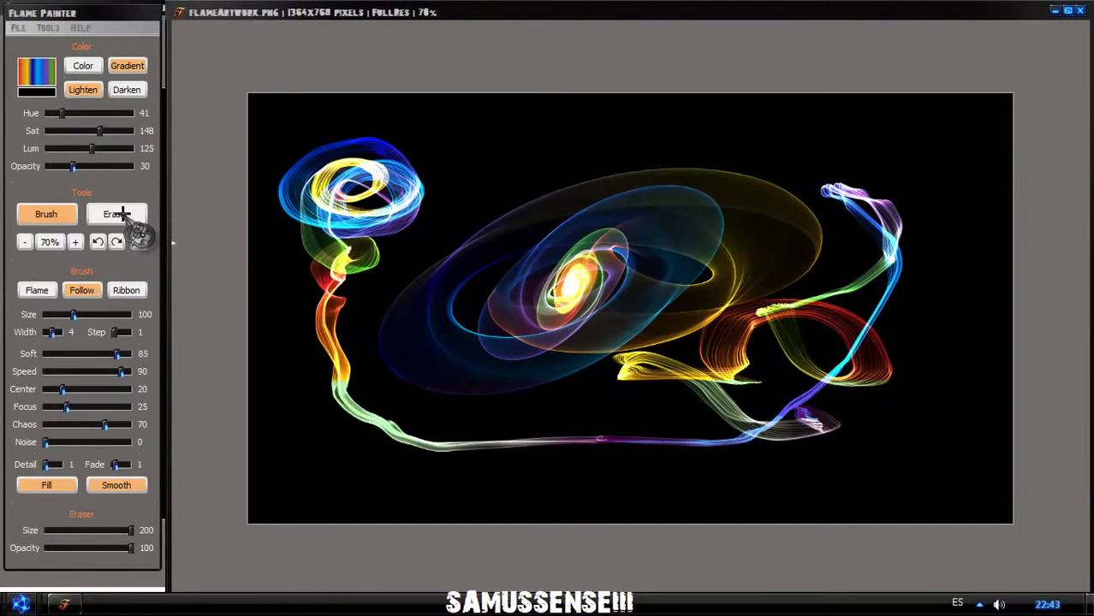
{"action": "left_click", "coordinate": [123, 214]}
{"action": "mouse_move", "coordinate": [291, 205]}
{"action": "left_mouse_down"}
{"action": "mouse_move", "coordinate": [361, 215]}
{"action": "mouse_move", "coordinate": [384, 318]}
{"action": "mouse_move", "coordinate": [712, 299]}
{"action": "mouse_move", "coordinate": [749, 256]}
{"action": "left_mouse_up"}
{"action": "key", "text": "ctrl+z"}
{"action": "key", "text": "ctrl+z"}
{"action": "key", "text": "ctrl+z"}
{"action": "key", "text": "ctrl+z"}
{"action": "key", "text": "ctrl+z"}
{"action": "key", "text": "ctrl+z"}
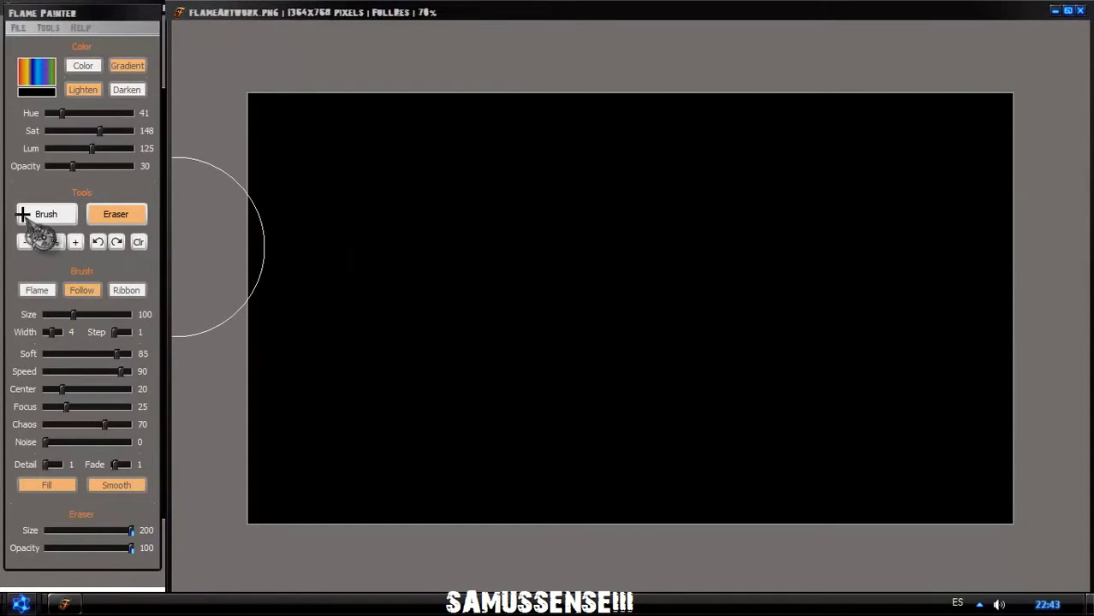
Switch to the Ribbon brush style and paint looping blue, purple and orange ribbons.
{"action": "left_click", "coordinate": [23, 214]}
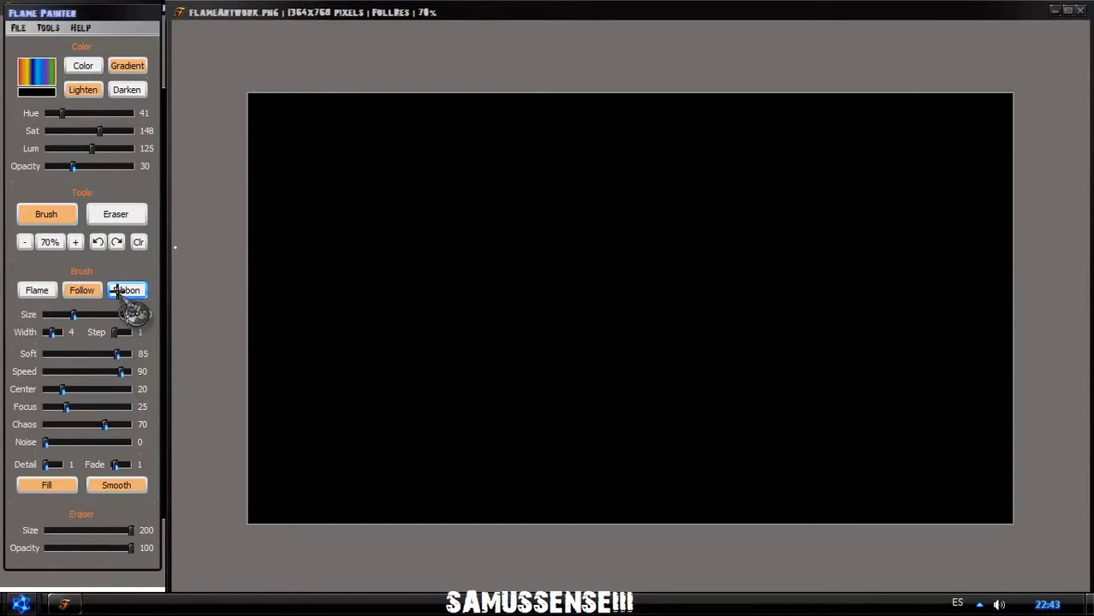
{"action": "left_click", "coordinate": [117, 292]}
{"action": "left_click_drag", "start_coordinate": [346, 310], "coordinate": [473, 284]}
{"action": "mouse_move", "coordinate": [810, 243]}
{"action": "left_mouse_down"}
{"action": "mouse_move", "coordinate": [566, 267]}
{"action": "mouse_move", "coordinate": [604, 271]}
{"action": "left_mouse_up"}
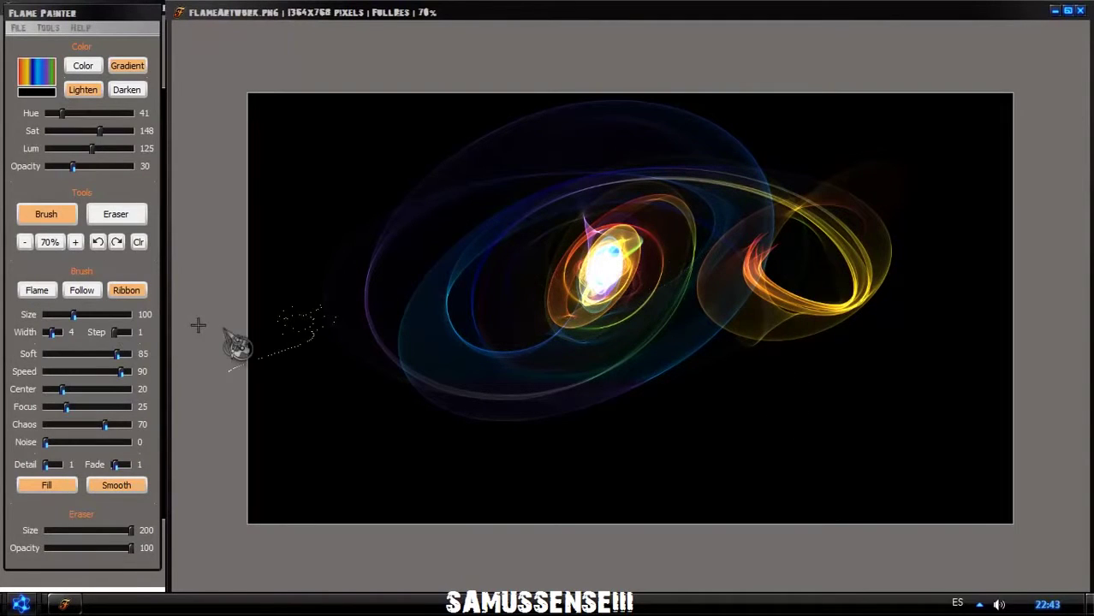
Enlarge the brush to 300, raise opacity to 100, paint bright ribbons, then clear the canvas.
{"action": "left_click_drag", "start_coordinate": [74, 316], "coordinate": [101, 316]}
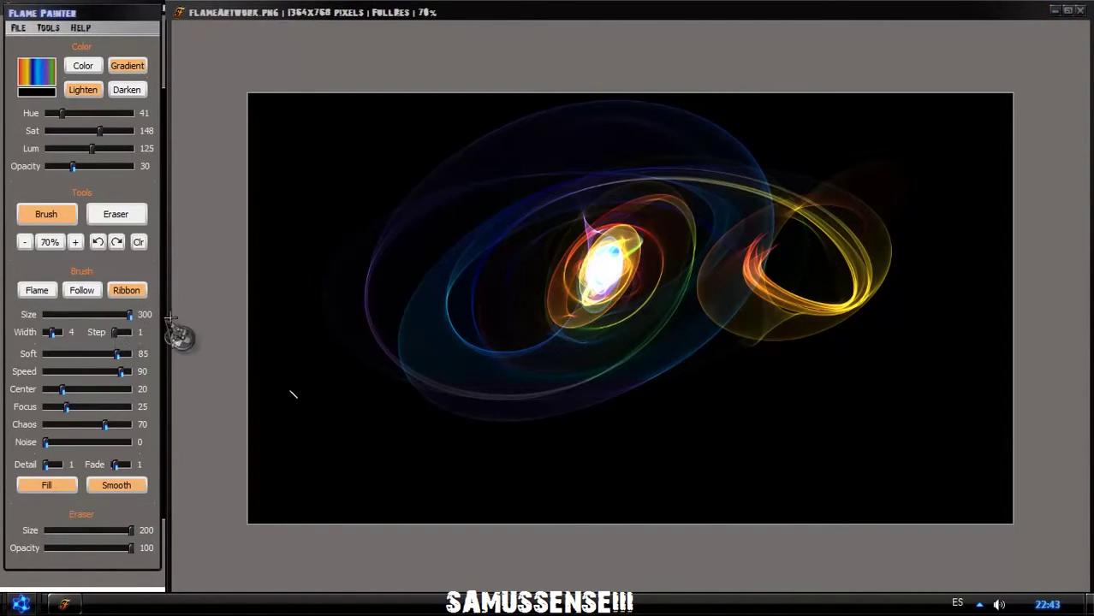
{"action": "mouse_move", "coordinate": [309, 318]}
{"action": "left_mouse_down"}
{"action": "mouse_move", "coordinate": [376, 349]}
{"action": "mouse_move", "coordinate": [489, 358]}
{"action": "mouse_move", "coordinate": [484, 286]}
{"action": "mouse_move", "coordinate": [496, 319]}
{"action": "mouse_move", "coordinate": [669, 344]}
{"action": "mouse_move", "coordinate": [753, 274]}
{"action": "mouse_move", "coordinate": [837, 305]}
{"action": "mouse_move", "coordinate": [814, 300]}
{"action": "left_mouse_up"}
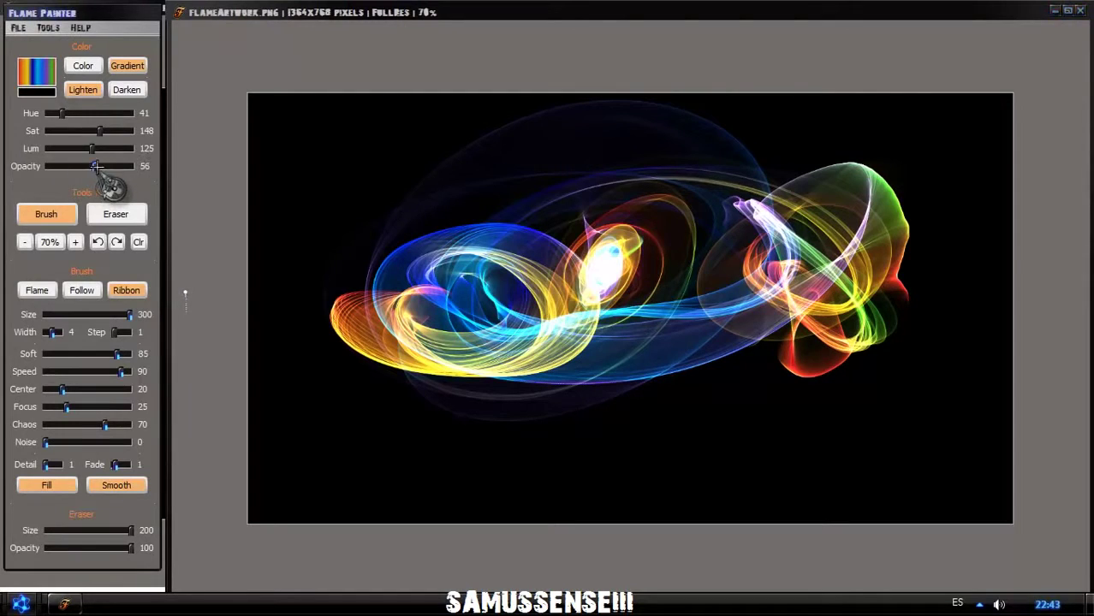
{"action": "left_click_drag", "start_coordinate": [95, 166], "coordinate": [133, 166]}
{"action": "mouse_move", "coordinate": [360, 206]}
{"action": "left_mouse_down"}
{"action": "mouse_move", "coordinate": [378, 244]}
{"action": "mouse_move", "coordinate": [520, 398]}
{"action": "mouse_move", "coordinate": [682, 333]}
{"action": "left_mouse_up"}
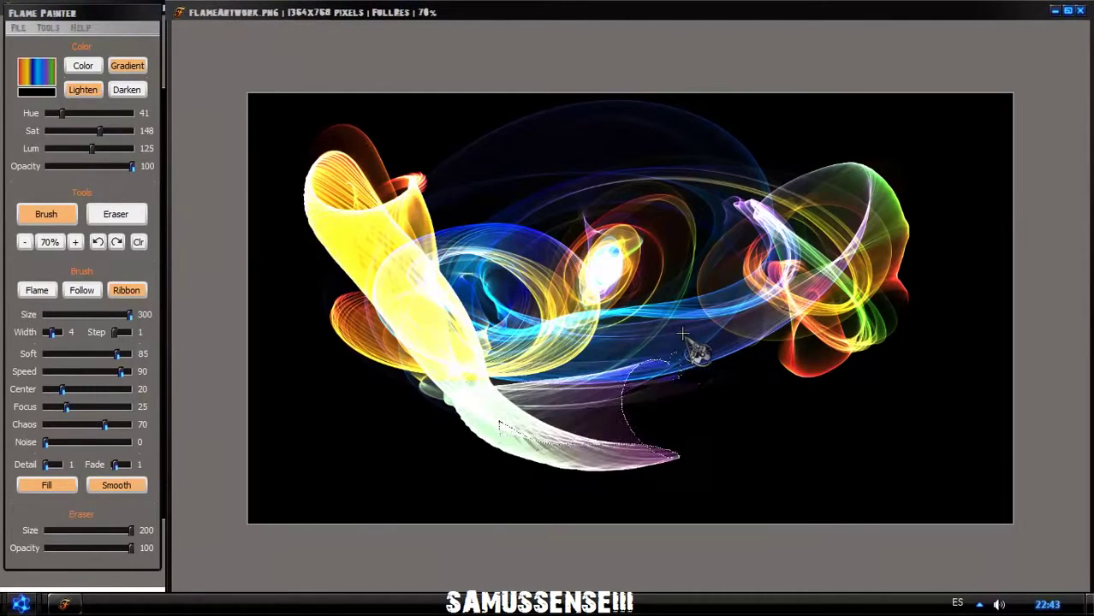
{"action": "left_click_drag", "start_coordinate": [304, 215], "coordinate": [257, 218]}
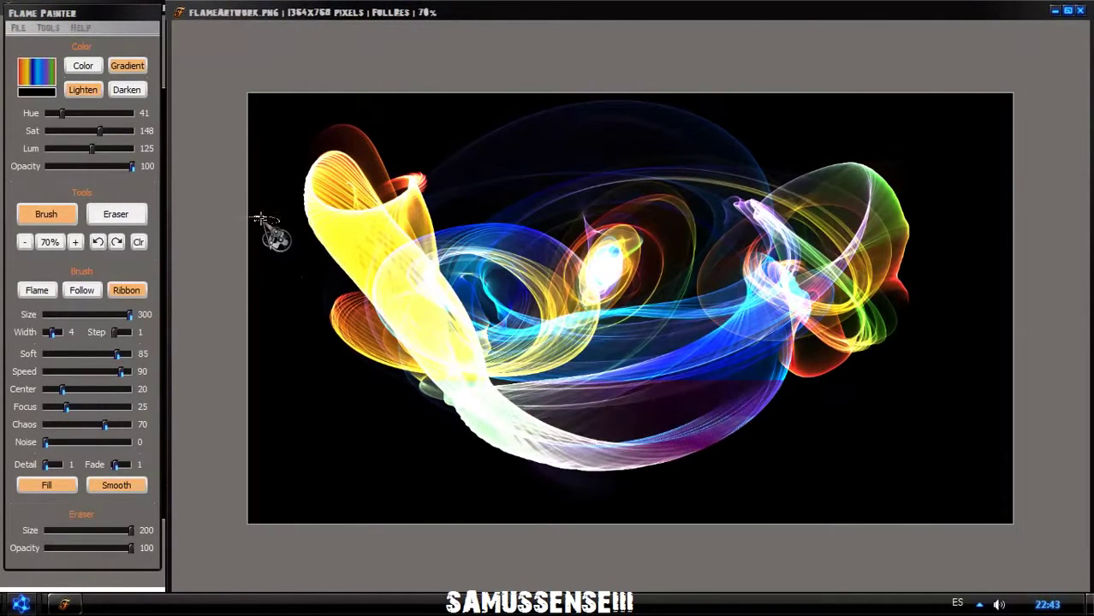
{"action": "key", "text": "Delete"}
Set ribbon opacity to 30 and width to 10, then paint an orange ribbon swirl.
{"action": "left_click", "coordinate": [74, 166]}
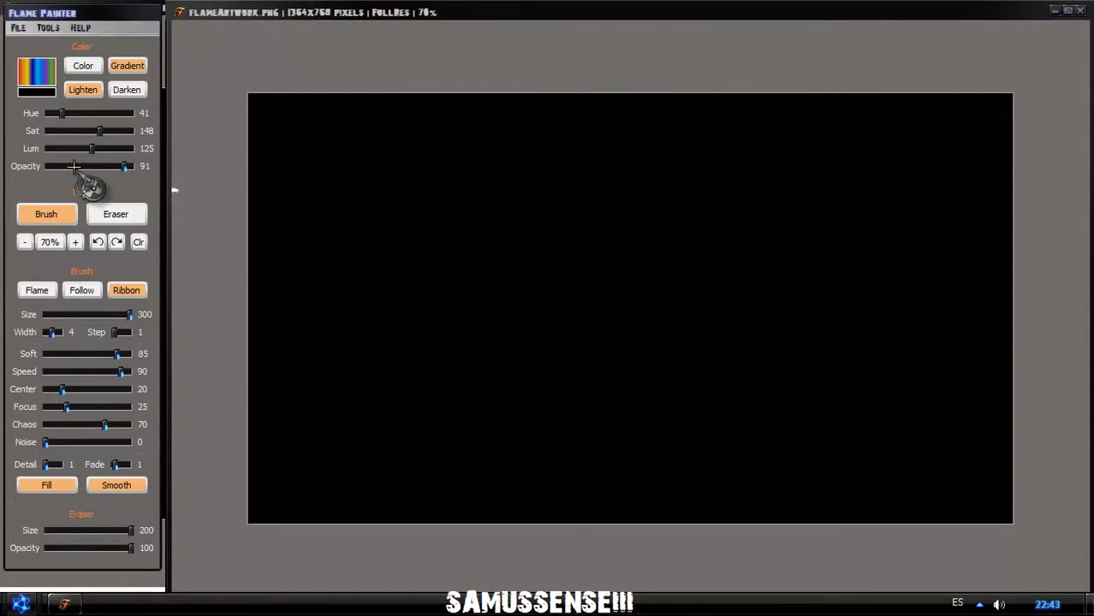
{"action": "left_click_drag", "start_coordinate": [73, 166], "coordinate": [112, 166]}
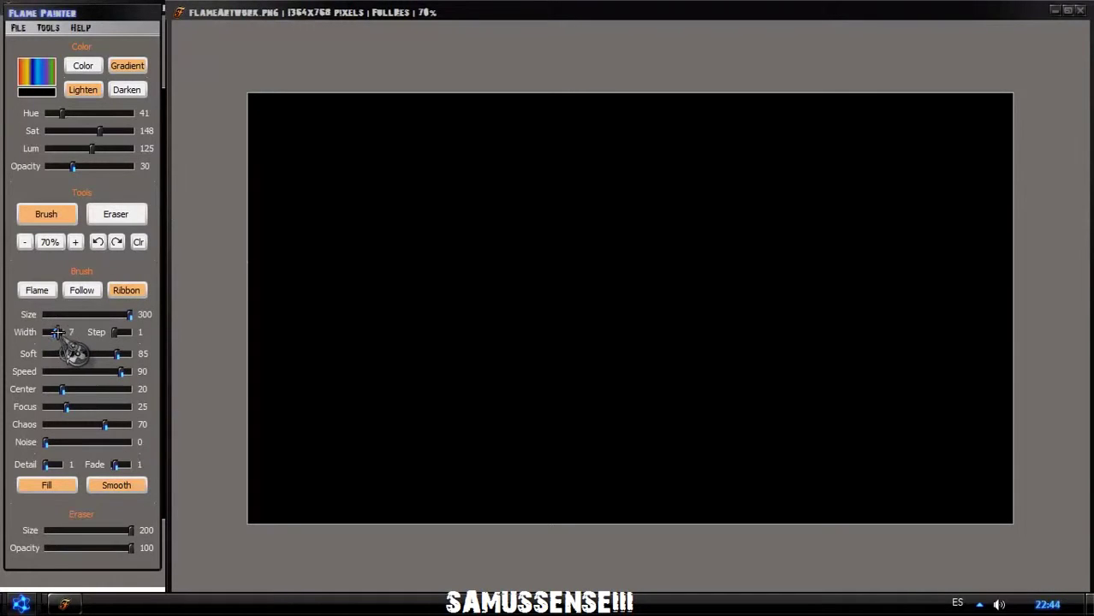
{"action": "left_click_drag", "start_coordinate": [57, 332], "coordinate": [60, 332]}
{"action": "mouse_move", "coordinate": [330, 257]}
{"action": "left_mouse_down"}
{"action": "mouse_move", "coordinate": [439, 289]}
{"action": "mouse_move", "coordinate": [720, 324]}
{"action": "mouse_move", "coordinate": [758, 258]}
{"action": "mouse_move", "coordinate": [488, 288]}
{"action": "mouse_move", "coordinate": [593, 318]}
{"action": "mouse_move", "coordinate": [618, 307]}
{"action": "mouse_move", "coordinate": [612, 298]}
{"action": "left_mouse_up"}
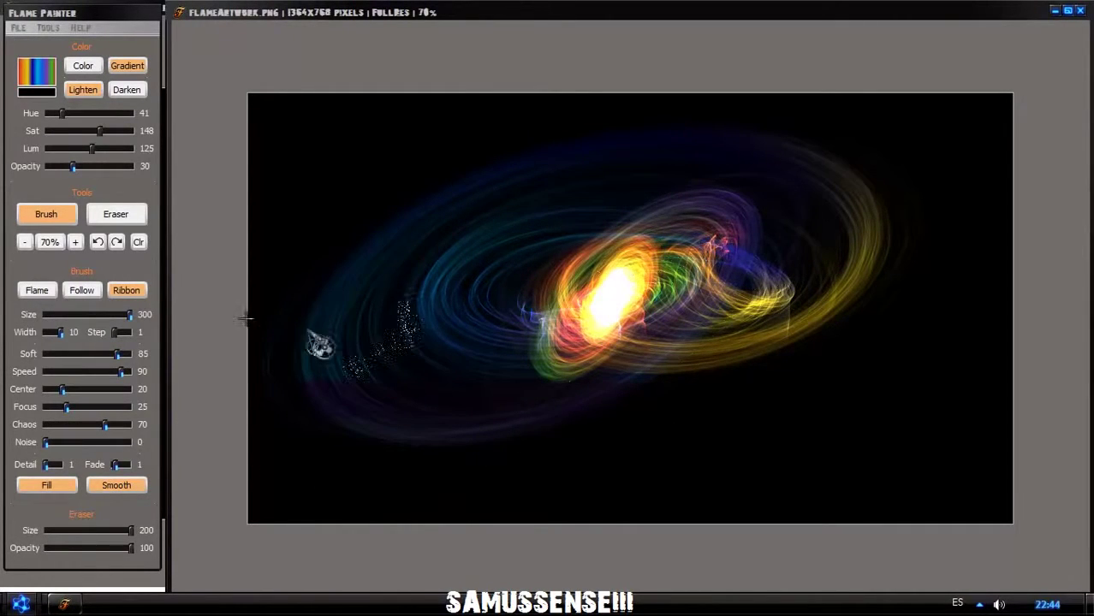
Check the gradient colours, raise Center to 100, and paint a glowing golden swirl.
{"action": "left_click", "coordinate": [36, 72]}
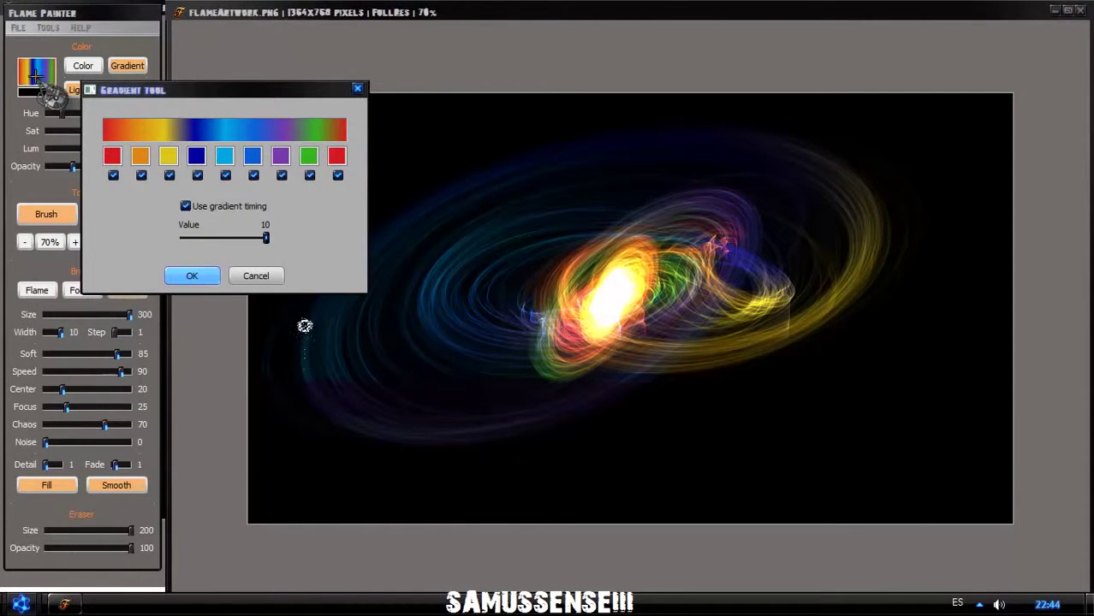
{"action": "left_click", "coordinate": [358, 88]}
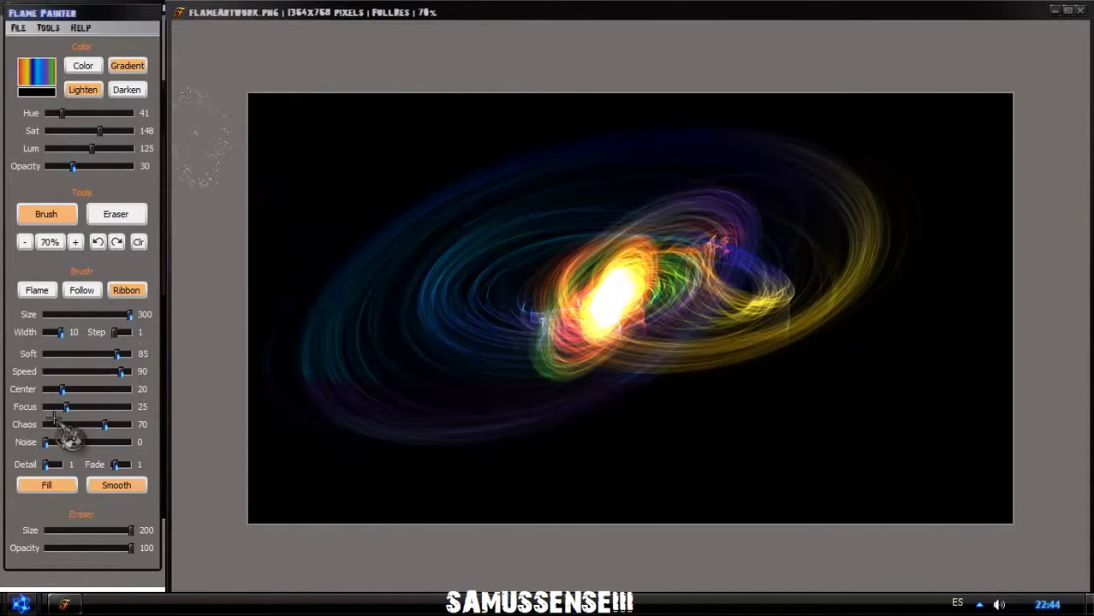
{"action": "left_click_drag", "start_coordinate": [62, 389], "coordinate": [130, 389]}
{"action": "mouse_move", "coordinate": [419, 158]}
{"action": "left_mouse_down"}
{"action": "mouse_move", "coordinate": [415, 272]}
{"action": "mouse_move", "coordinate": [622, 273]}
{"action": "left_mouse_up"}
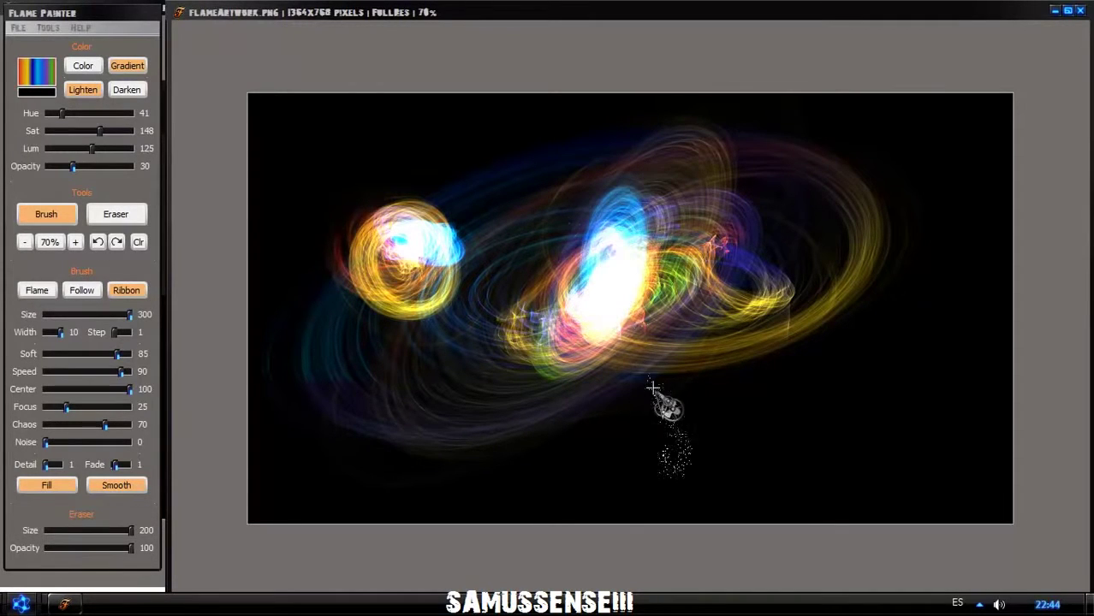